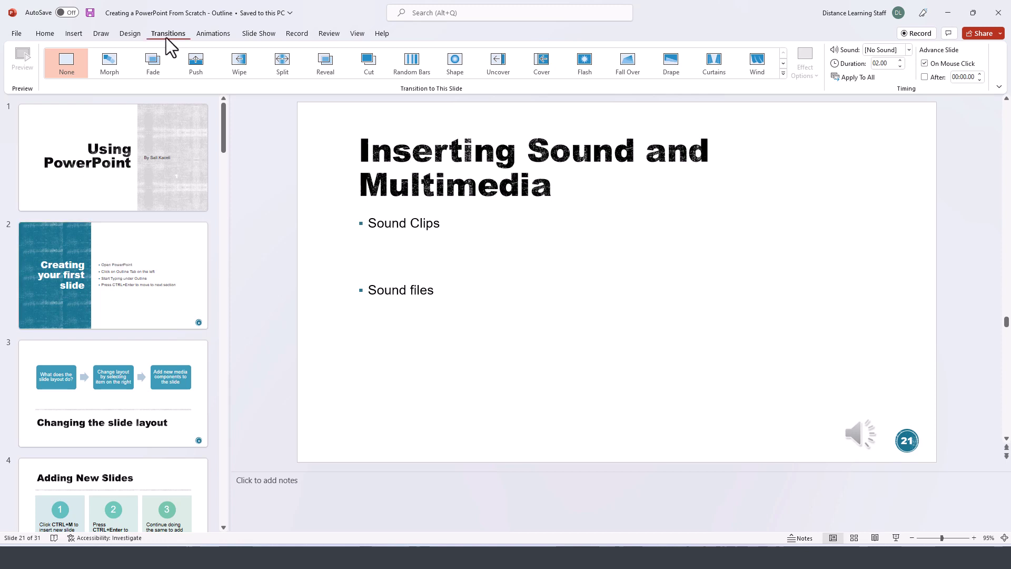
- Select the bulleted text on slide 21
left_click(427, 253)
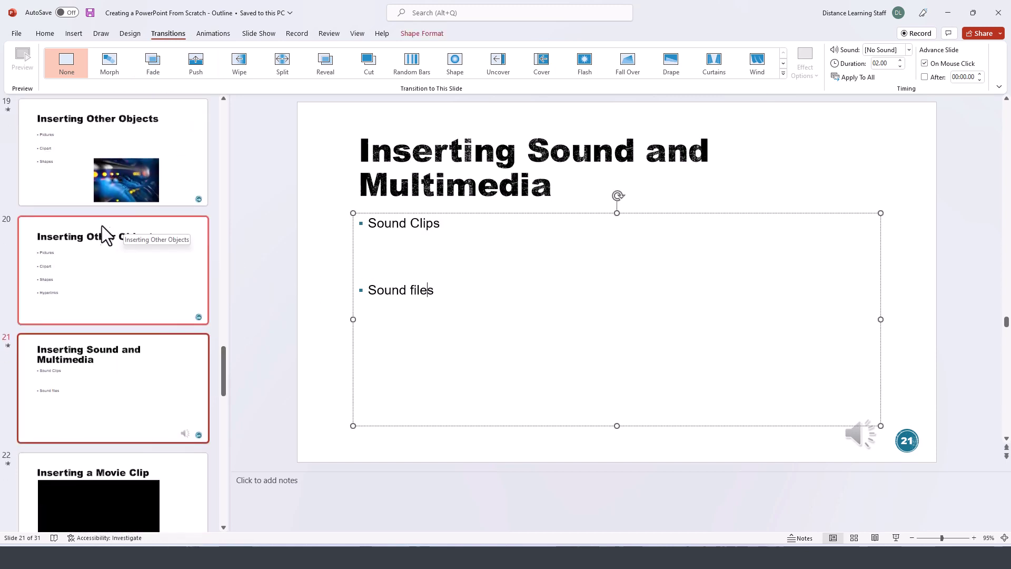
scroll(90, 240, "up", 3)
scroll(89, 239, "up", 2)
scroll(85, 253, "up", 3)
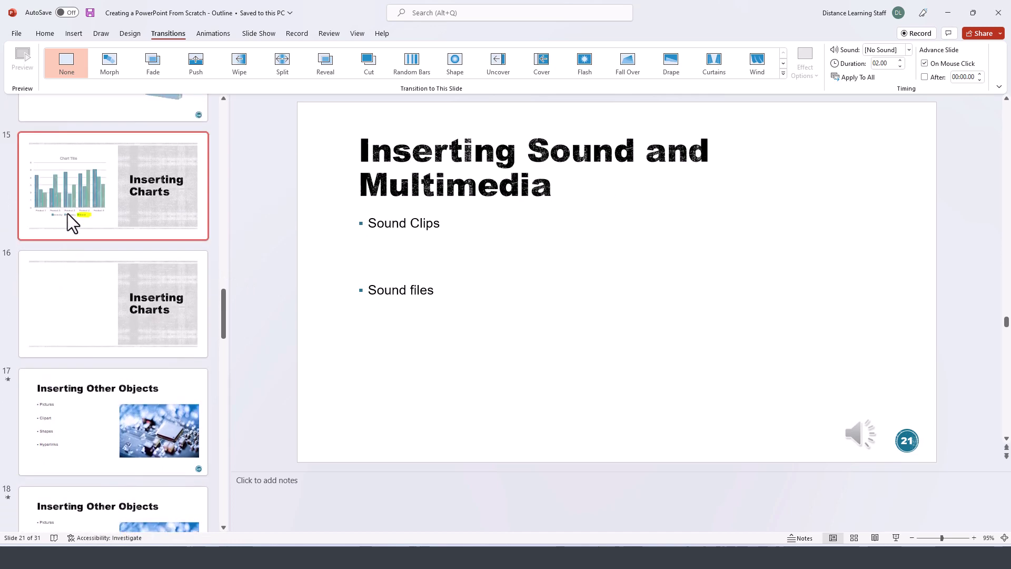
scroll(69, 246, "up", 3)
scroll(72, 263, "up", 3)
scroll(68, 275, "up", 3)
- Run the slide show from slide 1, advance through slides 2–5, then exit
key("F5")
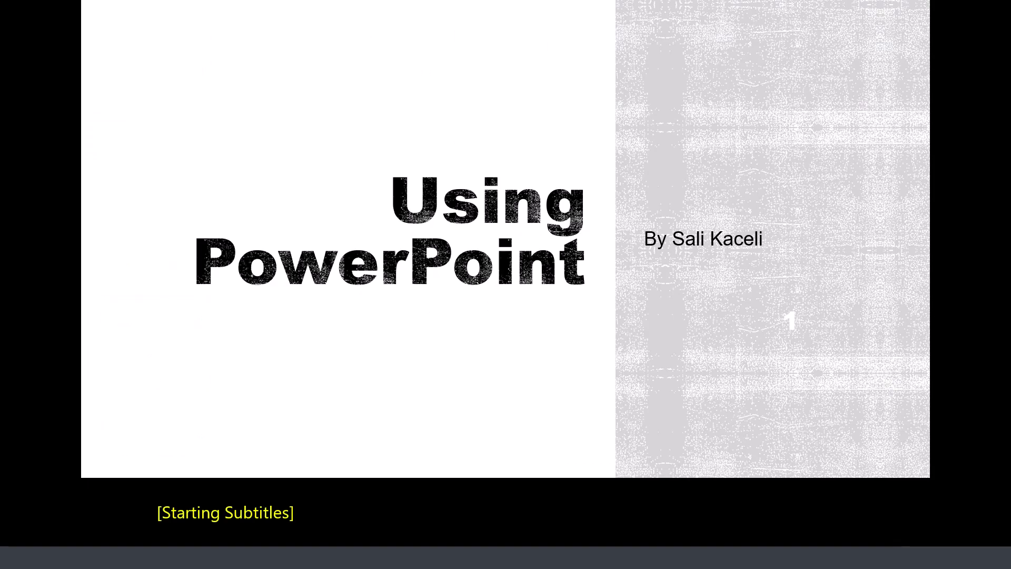
left_click(773, 345)
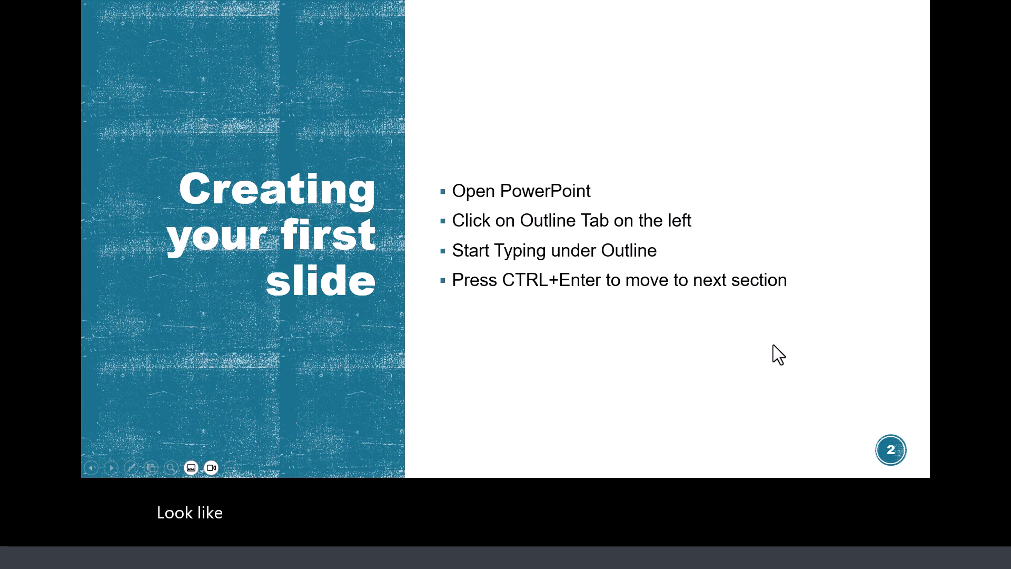
left_click(774, 345)
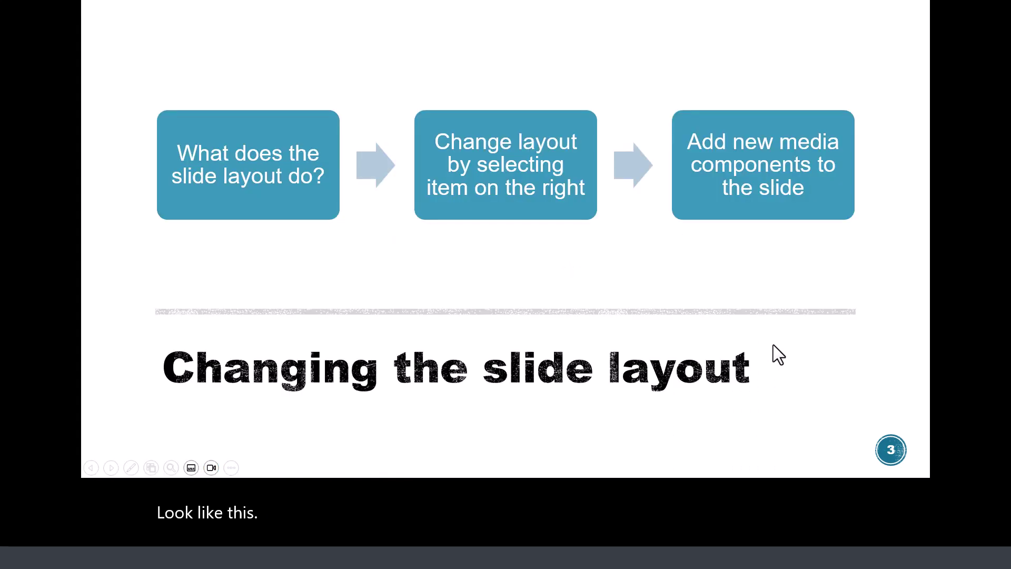
left_click(773, 345)
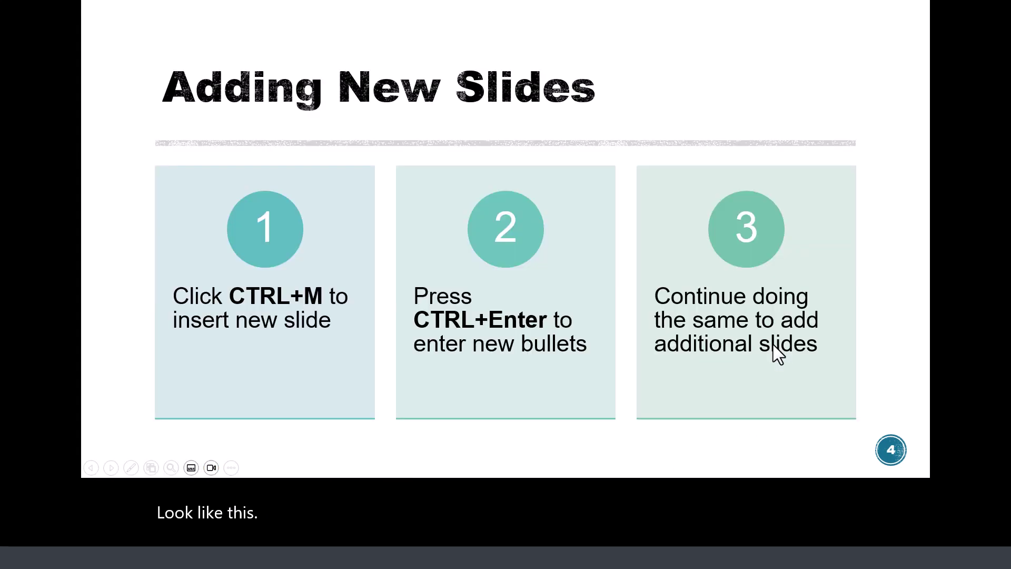
left_click(778, 353)
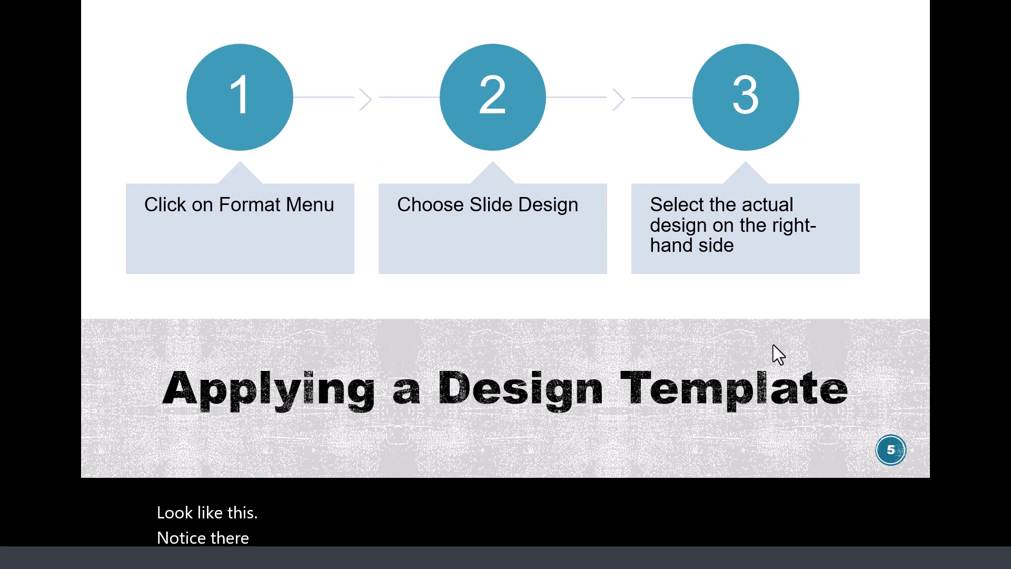
key("Escape")
scroll(162, 284, "up", 3)
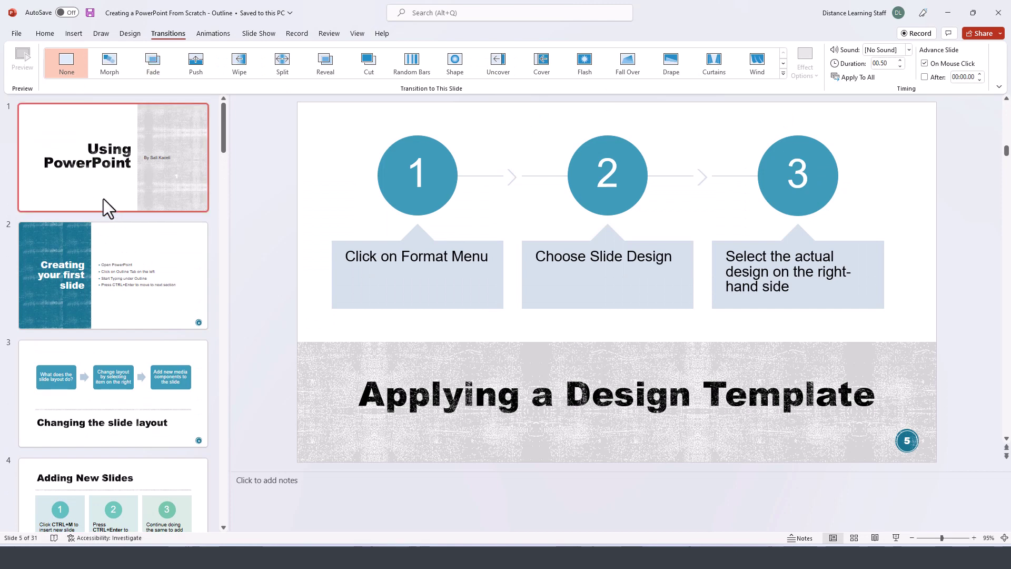
- Select the slide 2 thumbnail, 'Creating your first slide'
left_click(83, 257)
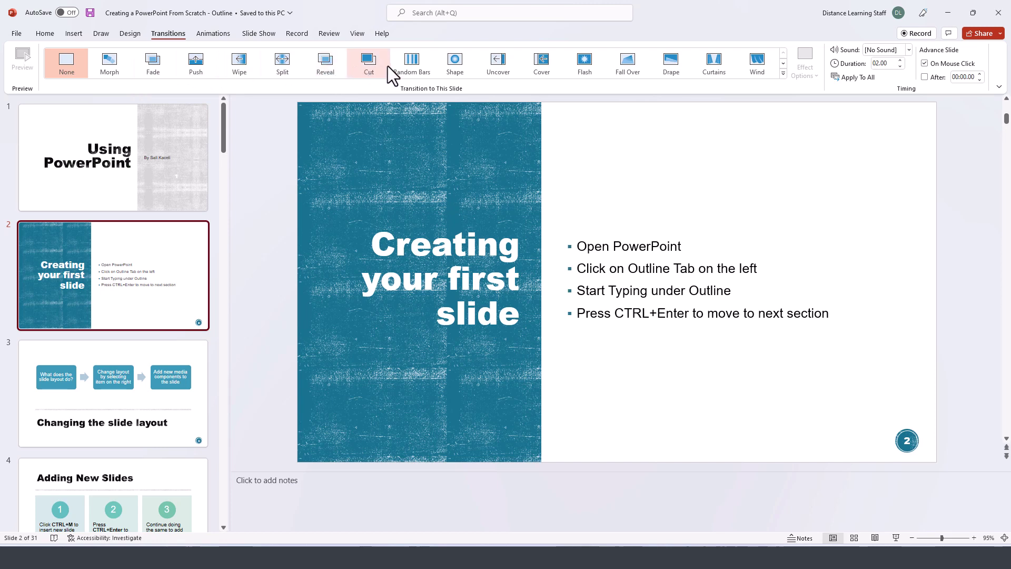
left_click(783, 75)
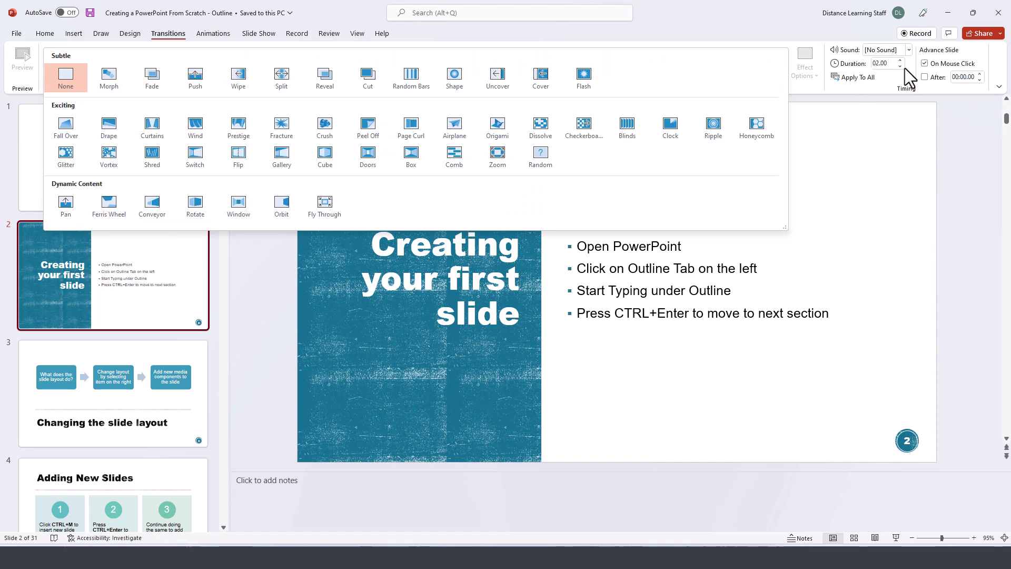
left_click(714, 44)
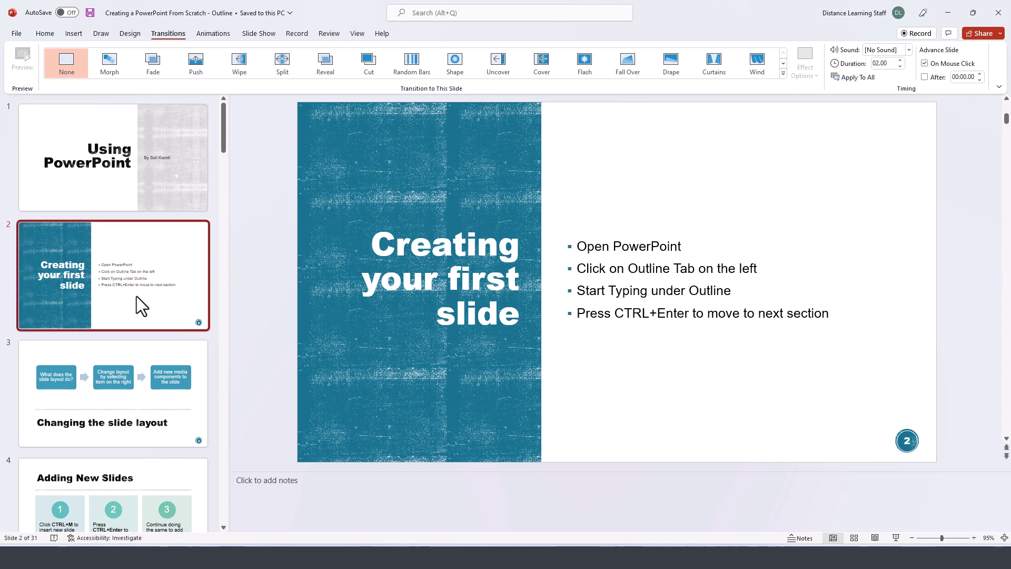
- Apply Wipe to slide 2, Split to slide 3, Cut to slide 4, then reselect slide 1
left_click(241, 67)
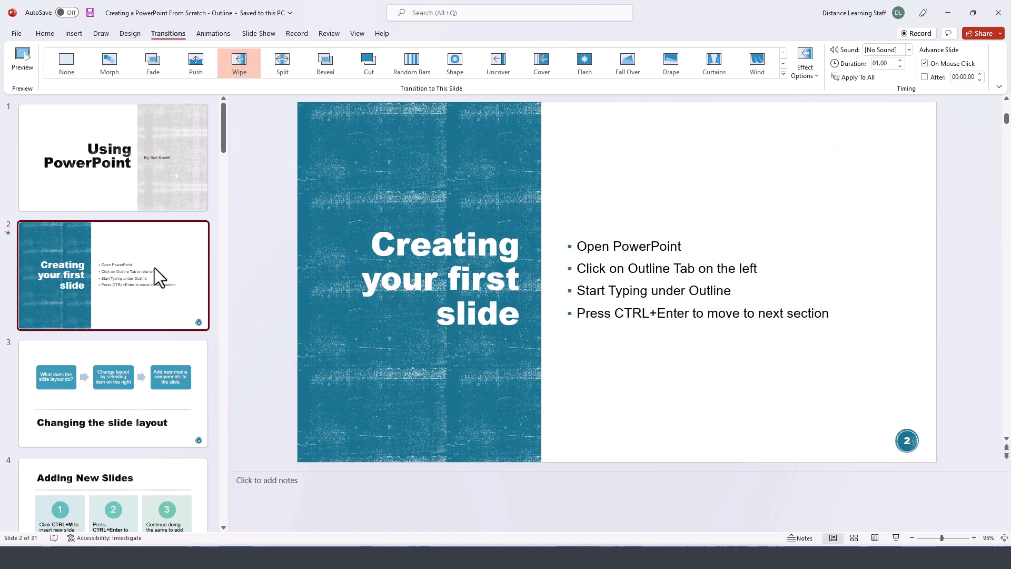
left_click(81, 404)
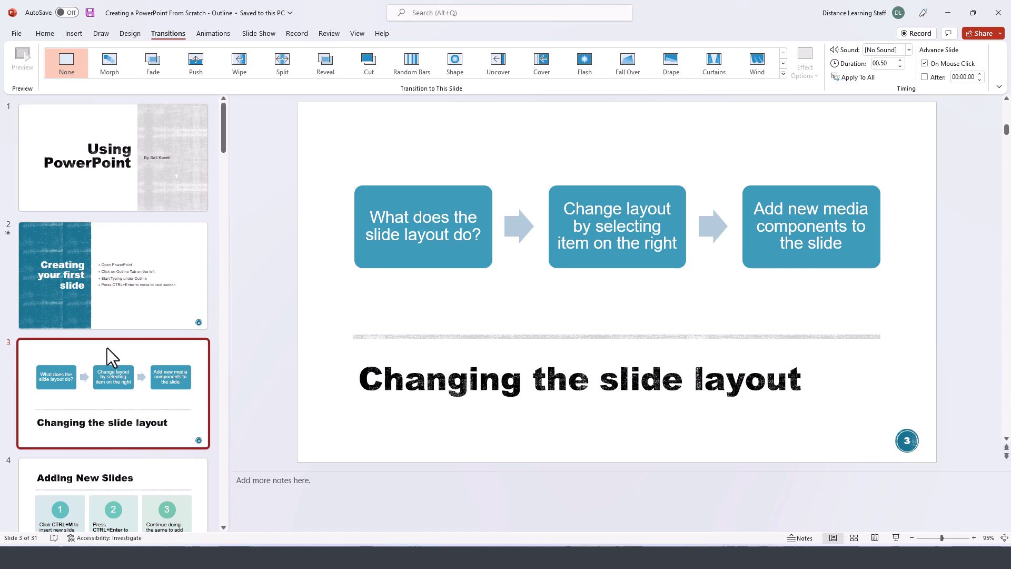
left_click(286, 68)
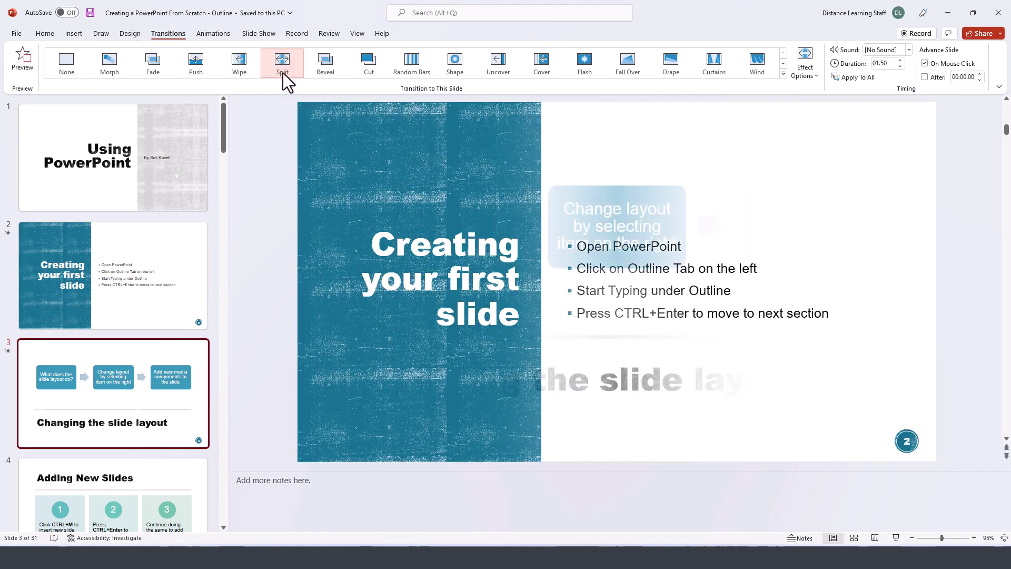
left_click(111, 496)
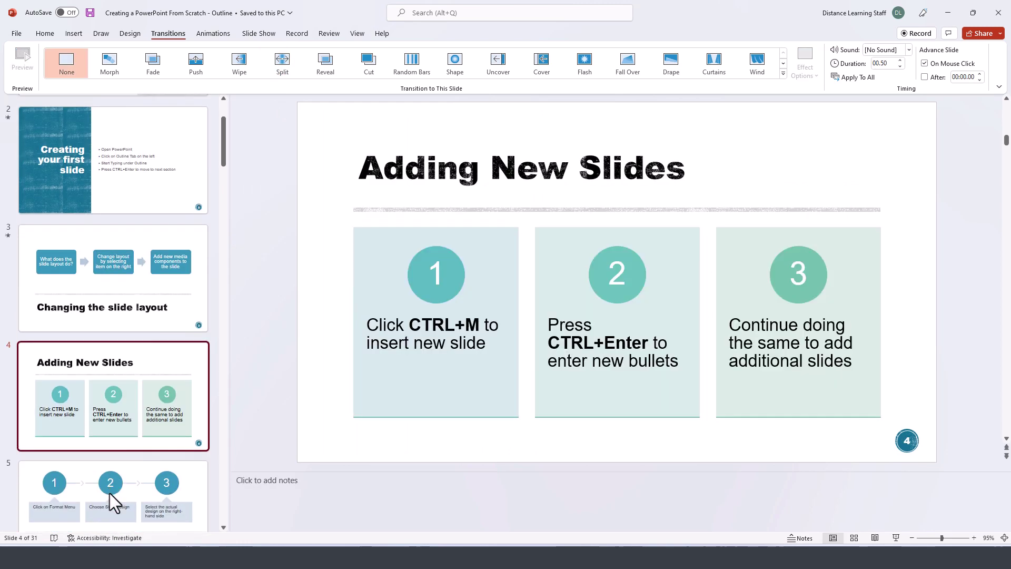
left_click(375, 71)
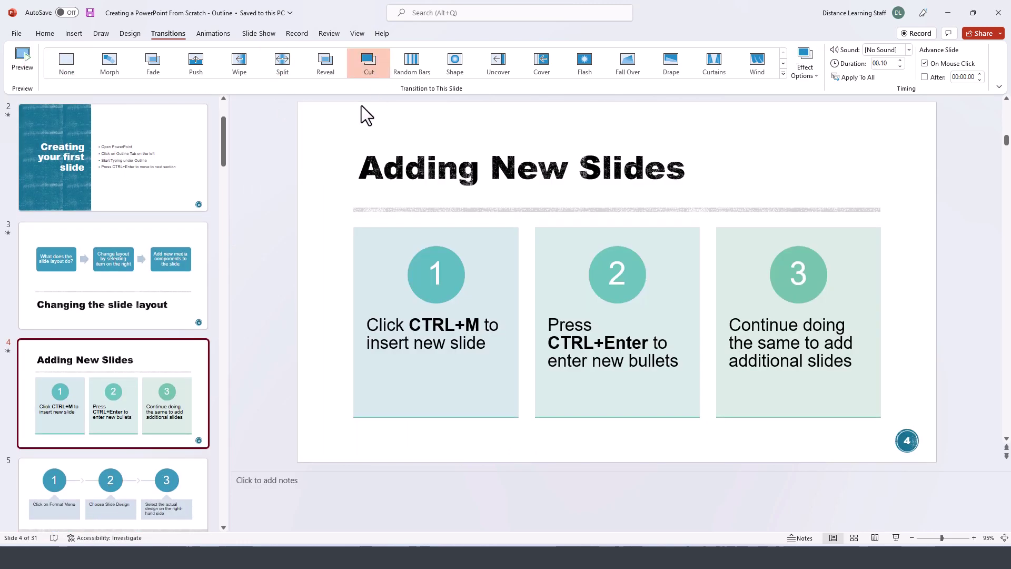
scroll(110, 284, "up", 3)
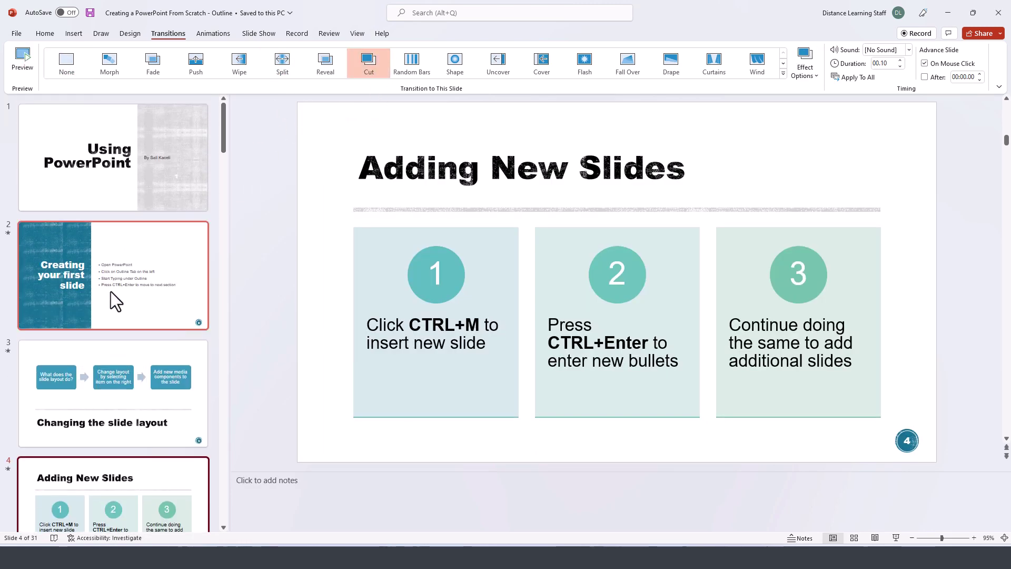
left_click(79, 196)
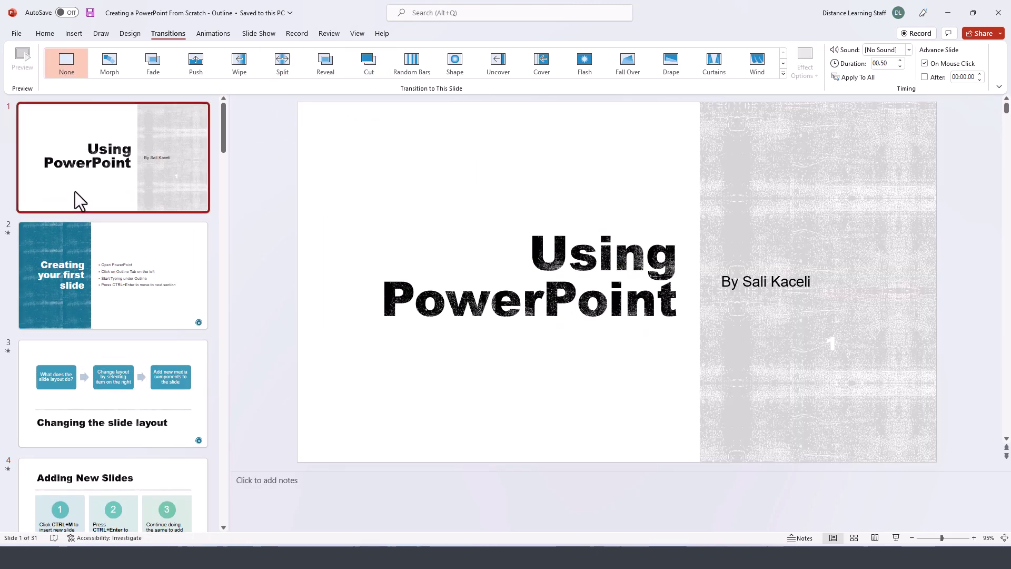
- Play the slide show from the title slide to preview the transitions, then exit
left_click(896, 538)
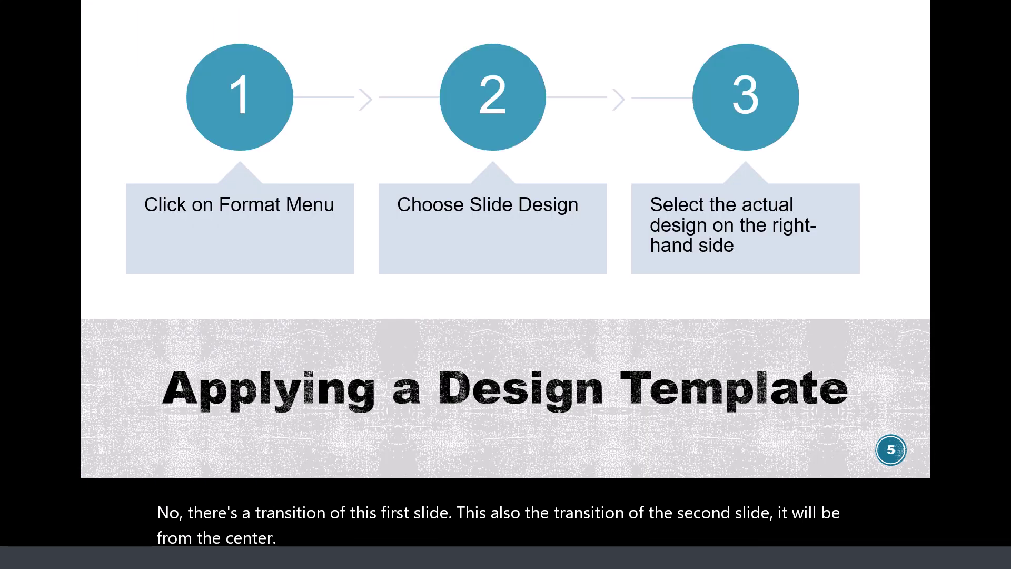
key("Escape")
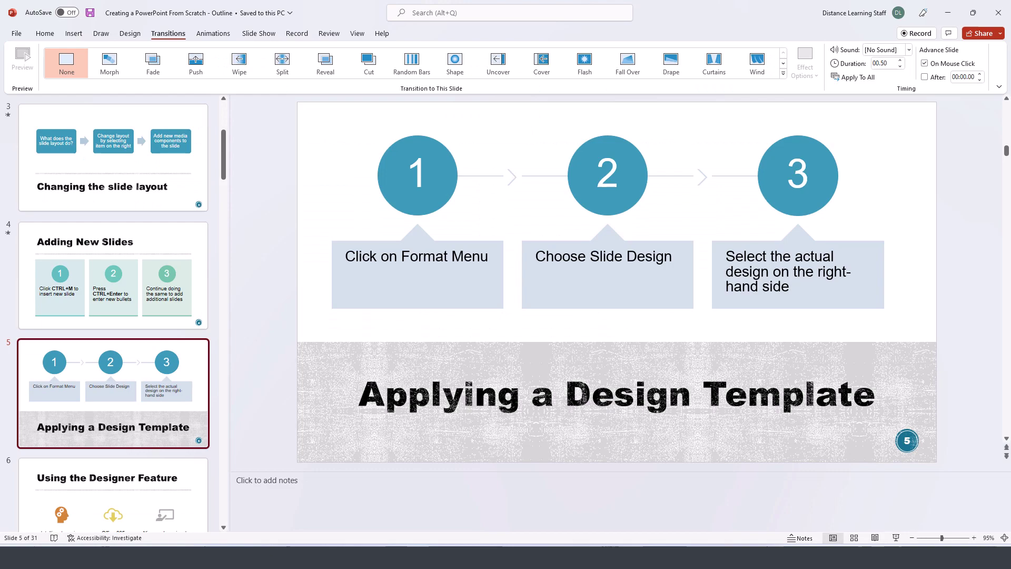